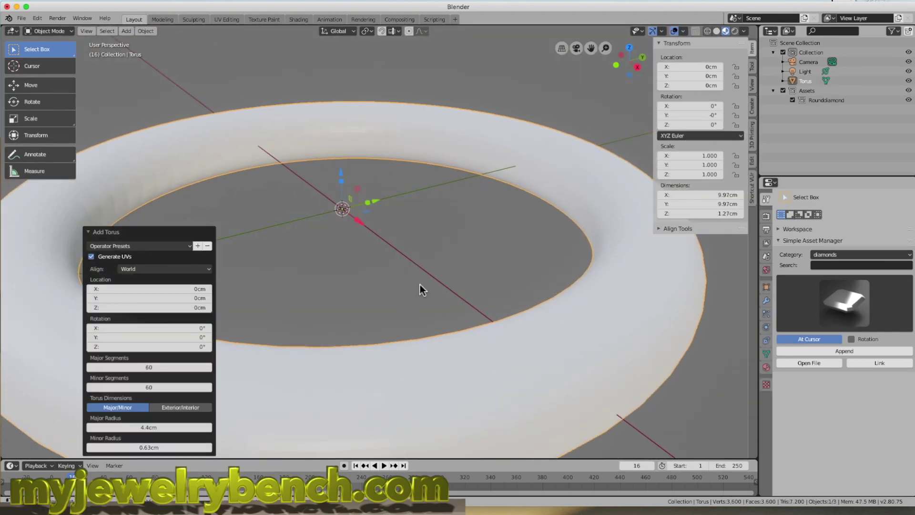
# Switch the viewport shading to Solid with the whole torus in view
pyautogui.scroll(-4, 345, 273)
pyautogui.moveTo(343, 271)
pyautogui.mouseDown(button='middle')
pyautogui.moveTo(313, 282)
pyautogui.moveTo(341, 293)
pyautogui.mouseUp(button='middle')
pyautogui.press('z')
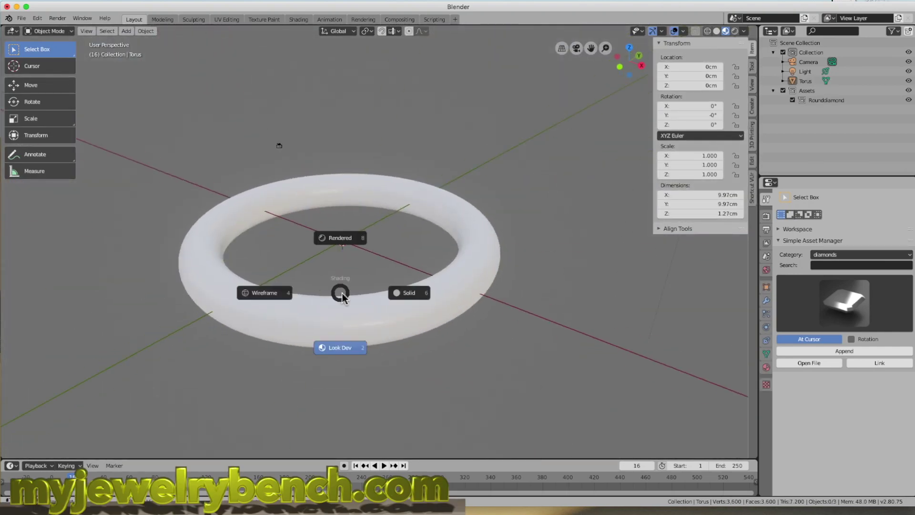
pyautogui.click(409, 292)
# Stretch the torus along Z by a factor of about 2.04 and rotate it 90° about the X axis
pyautogui.press('z')
pyautogui.click(368, 260)
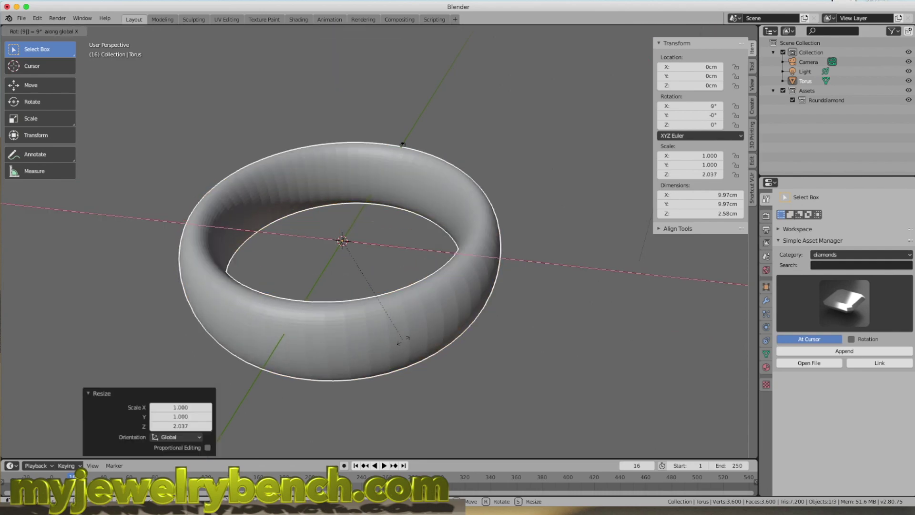
pyautogui.write('0')
pyautogui.press('Return')
# Select the edge loop at the bottom of the band and scale it along Y to about 0.462 with proportional editing
pyautogui.moveTo(411, 38); pyautogui.dragTo(344, 440, button='middle')
pyautogui.scroll(2, 343, 419)
pyautogui.press('Tab')
pyautogui.press('KP_1')
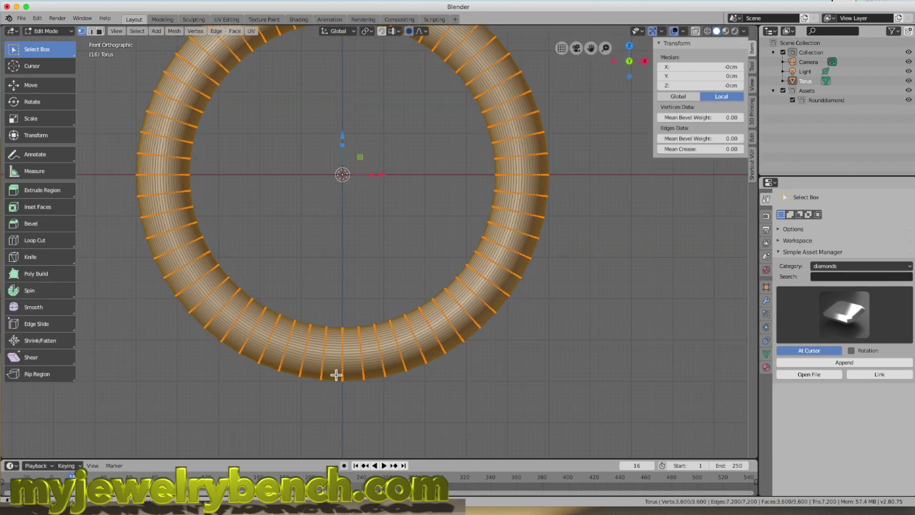
pyautogui.hotkey('alt', 'a')
pyautogui.scroll(6, 341, 365)
pyautogui.keyDown('alt'); pyautogui.click(346, 358); pyautogui.keyUp('alt')
pyautogui.moveTo(453, 294); pyautogui.dragTo(439, 327, button='middle')
pyautogui.scroll(-8, 443, 329)
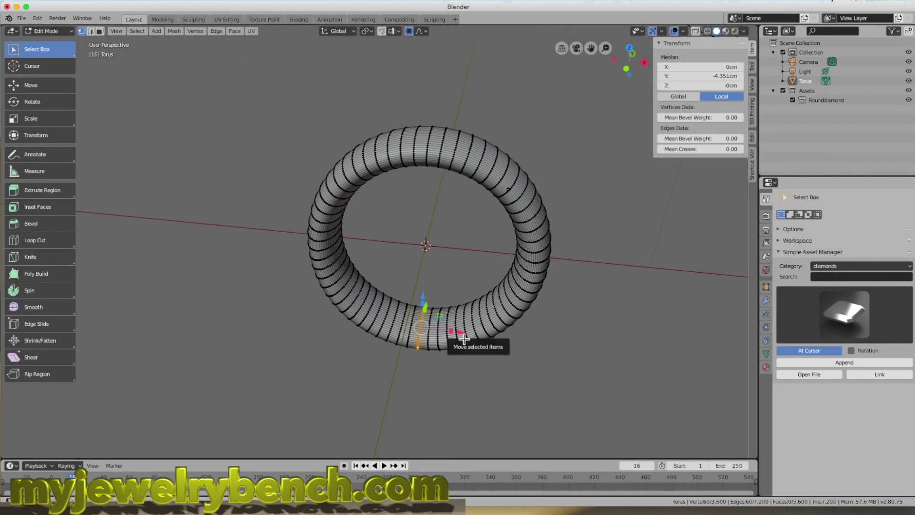
pyautogui.press('s')
pyautogui.press('y')
pyautogui.click(467, 201)
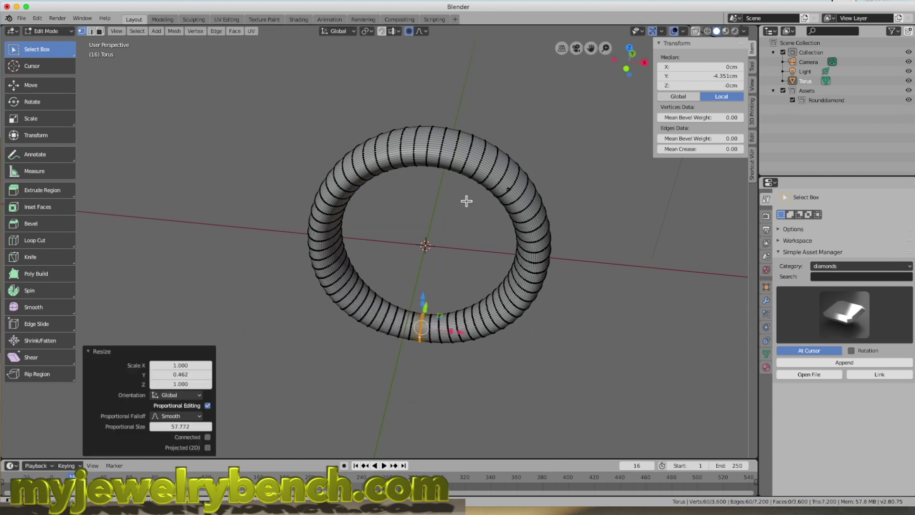
# Scale the edge loop at the top of the band along Y with proportional editing and return to Object Mode
pyautogui.press('KP_1')
pyautogui.keyDown('shift'); pyautogui.moveTo(423, 142); pyautogui.dragTo(487, 255, button='middle'); pyautogui.keyUp('shift')
pyautogui.scroll(9, 422, 199)
pyautogui.keyDown('alt'); pyautogui.keyDown('shift'); pyautogui.click(428, 184); pyautogui.keyUp('shift'); pyautogui.keyUp('alt')
pyautogui.press('s')
pyautogui.press('y')
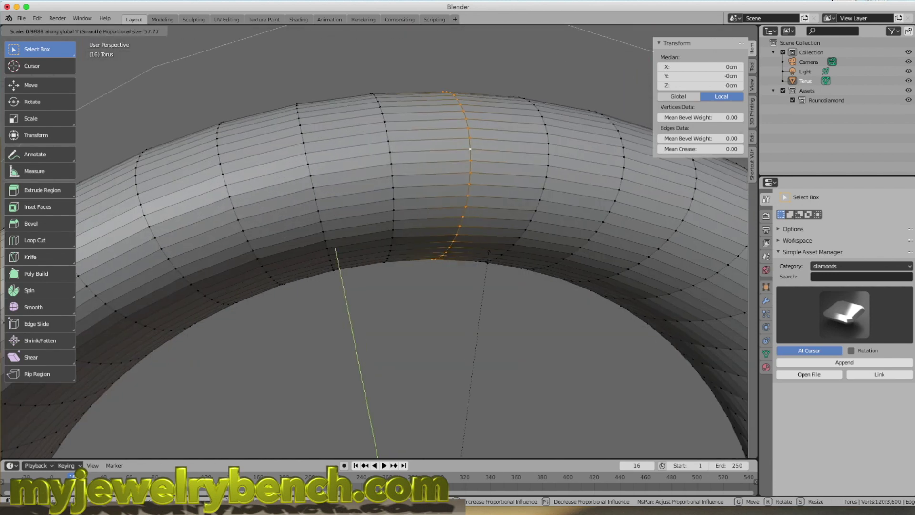
pyautogui.click(489, 251)
pyautogui.press('Tab')
# Append the round plug asset from the plugs category, snap it into place and raise it to the top of the ring
pyautogui.scroll(-8, 433, 248)
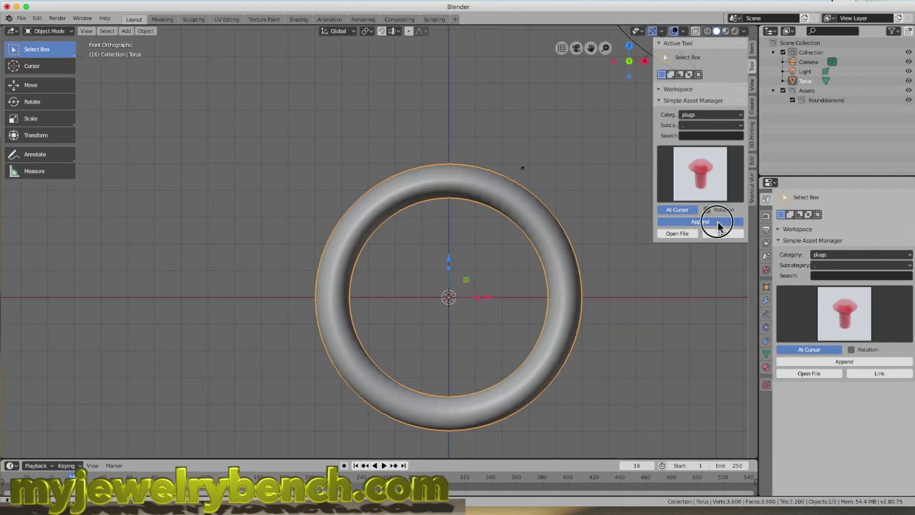
pyautogui.click(706, 221)
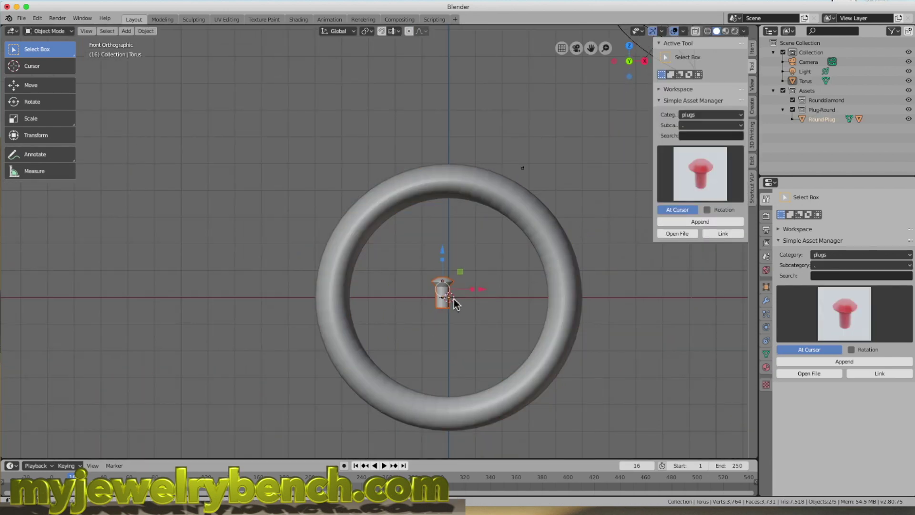
pyautogui.hotkey('shift', 's')
pyautogui.click(452, 270)
pyautogui.moveTo(450, 268); pyautogui.dragTo(450, 140)
pyautogui.moveTo(451, 141); pyautogui.dragTo(452, 198, button='middle')
# Scale the plug to fit the top of the band and adjust how deep it sits
pyautogui.press('s')
pyautogui.click(453, 149)
pyautogui.moveTo(453, 147); pyautogui.dragTo(454, 156)
pyautogui.moveTo(431, 225); pyautogui.dragTo(448, 217, button='middle')
# Duplicate the plug and move the copy down inside the ring's opening
pyautogui.hotkey('shift', 'd')
pyautogui.press('Escape')
pyautogui.moveTo(458, 158); pyautogui.dragTo(450, 215)
pyautogui.moveTo(449, 209); pyautogui.dragTo(465, 188, button='middle')
# Subtract the top plug from the ring with a Difference boolean to cut the centre stone seat
pyautogui.click(458, 176)
pyautogui.keyDown('shift'); pyautogui.click(505, 184); pyautogui.keyUp('shift')
pyautogui.click(752, 162)
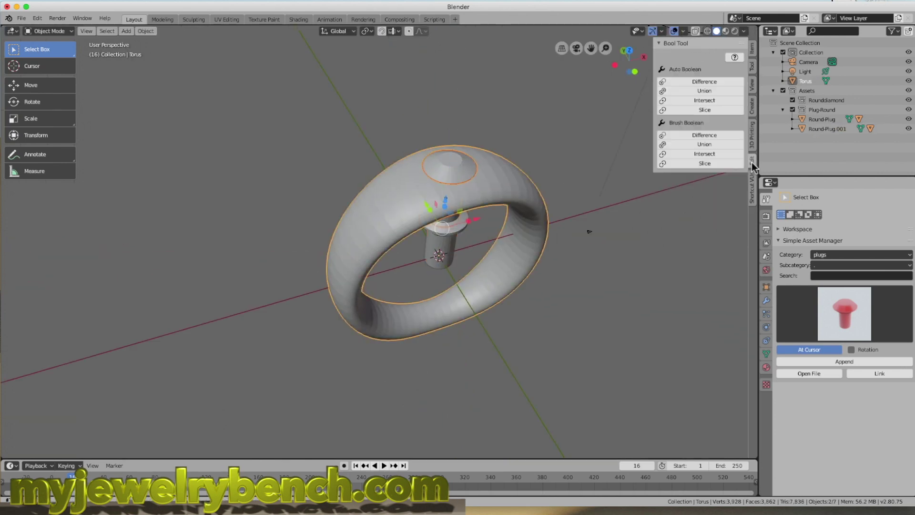
pyautogui.click(705, 135)
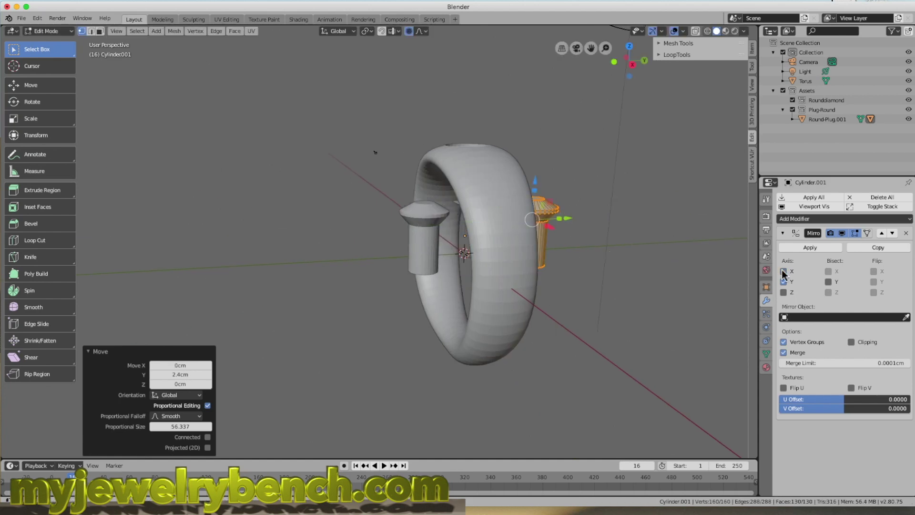
# Set the remaining plug's Mirror modifier to X only, centre the plug over the band and raise it about 2.36 cm
pyautogui.click(783, 271)
pyautogui.click(783, 282)
pyautogui.moveTo(601, 224); pyautogui.dragTo(572, 220, button='middle')
pyautogui.moveTo(569, 219); pyautogui.dragTo(534, 221)
pyautogui.moveTo(429, 279); pyautogui.dragTo(508, 282, button='middle')
pyautogui.moveTo(484, 185); pyautogui.dragTo(487, 137)
# Move the mirrored plug outward along X beside the centre seat and scale it to side-stone size
pyautogui.press('KP_7')
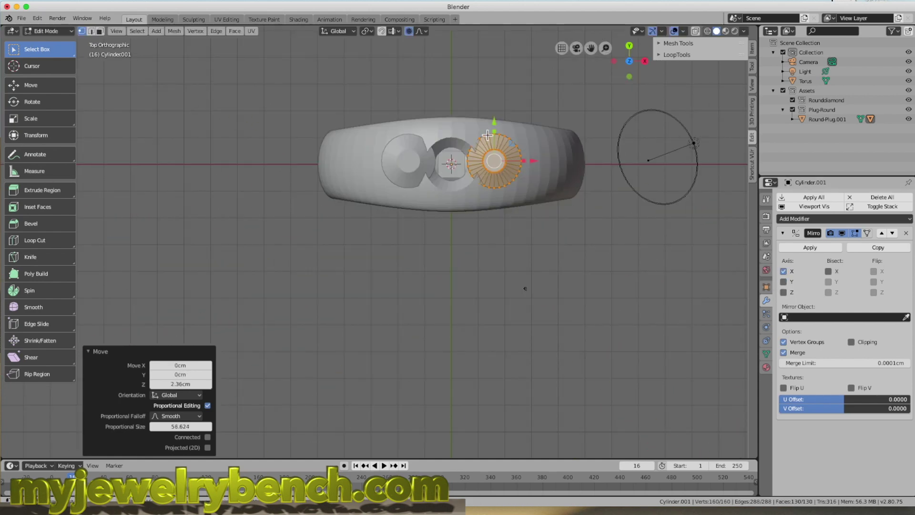
pyautogui.moveTo(534, 161); pyautogui.dragTo(553, 160)
pyautogui.press('s')
pyautogui.click(602, 195)
pyautogui.moveTo(591, 205); pyautogui.dragTo(563, 158, button='middle')
# Tilt the side plug about Y to follow the band's curve and shift it about -0.443 cm along X
pyautogui.press('r')
pyautogui.press('y')
pyautogui.click(528, 209)
pyautogui.moveTo(507, 135); pyautogui.dragTo(506, 139)
pyautogui.click(507, 138)
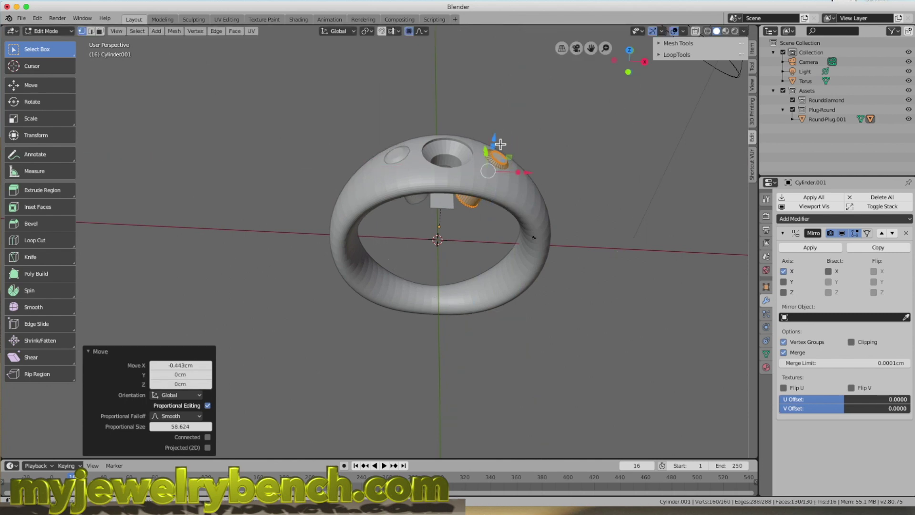
# Return to Object Mode and subtract the two mirrored side plugs from the ring
pyautogui.press('Tab')
pyautogui.click(486, 184)
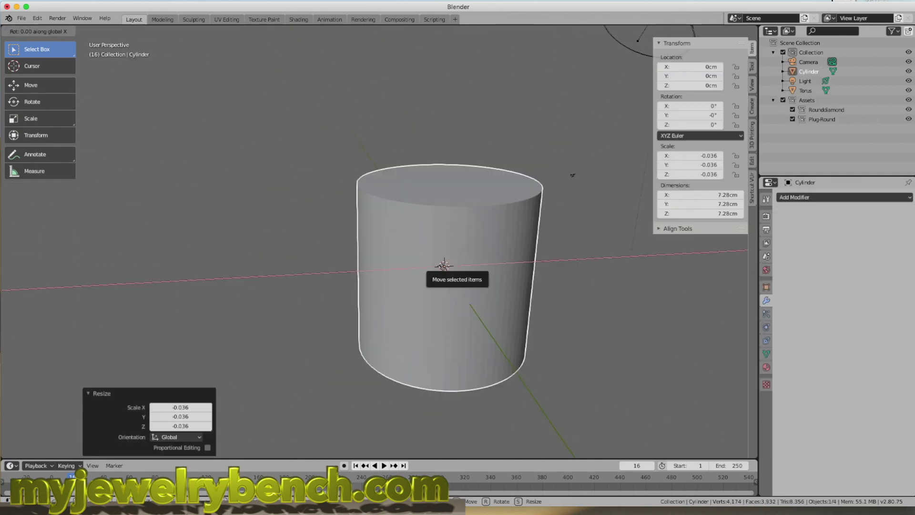
# Snap the cylinder into place inside the ring and set the ring's origin
pyautogui.press('KP_1')
pyautogui.moveTo(522, 322); pyautogui.dragTo(506, 320, button='middle')
pyautogui.rightClick(490, 317)
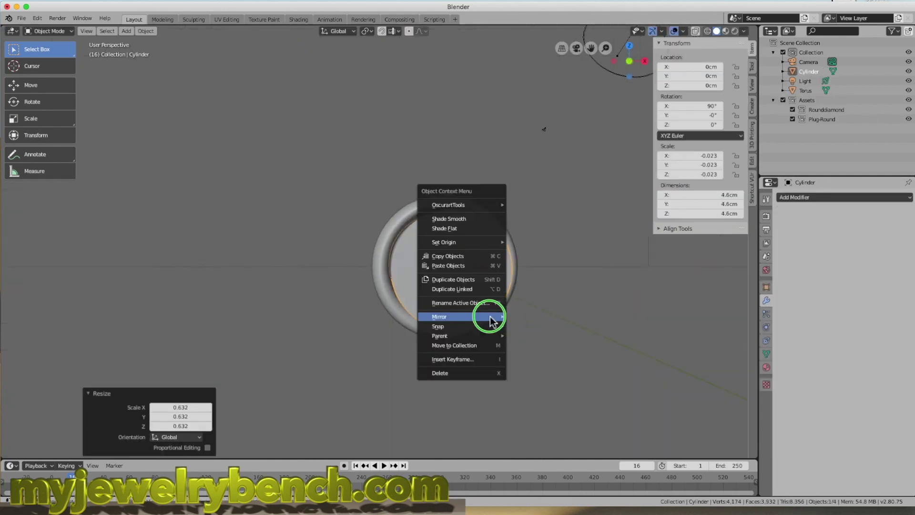
pyautogui.hotkey('shift', 's')
pyautogui.click(465, 190)
pyautogui.click(452, 204)
pyautogui.rightClick(451, 200)
pyautogui.click(492, 136)
pyautogui.click(481, 262)
# Align the cylinder with the ring's opening in the front view and scale it to fit the inside of the band
pyautogui.press('KP_1')
pyautogui.press('s')
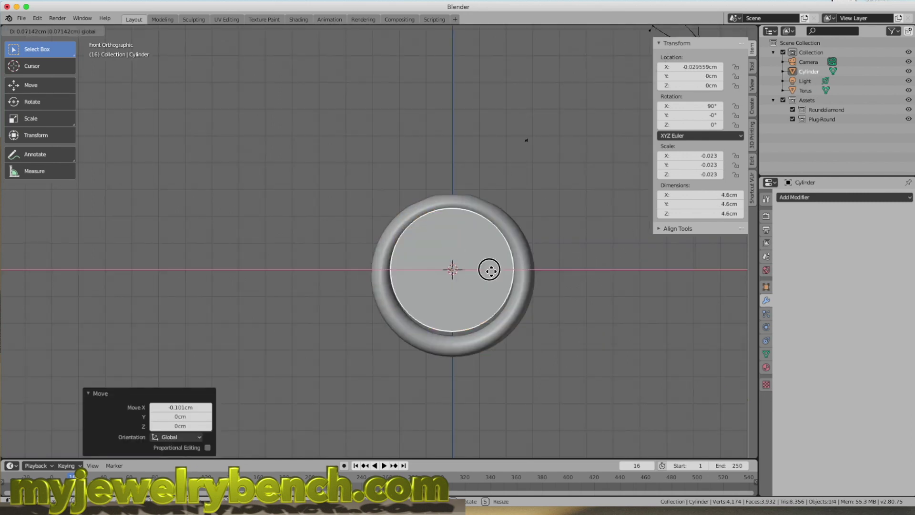
pyautogui.click(494, 272)
pyautogui.moveTo(494, 273); pyautogui.dragTo(497, 272)
pyautogui.moveTo(453, 234); pyautogui.dragTo(454, 238)
pyautogui.press('s')
pyautogui.click(613, 319)
# Subtract the cylinder from the ring with an Auto Boolean Difference to clear the finger hole
pyautogui.keyDown('shift'); pyautogui.click(524, 305); pyautogui.keyUp('shift')
pyautogui.click(752, 161)
pyautogui.click(704, 82)
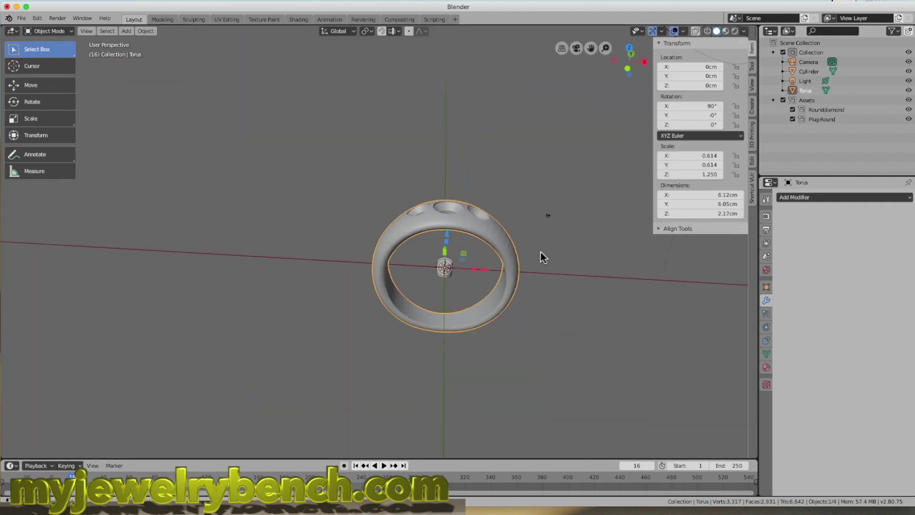
# Scale the whole ring down to about 2.07 cm wide
pyautogui.press('s')
pyautogui.click(477, 267)
pyautogui.scroll(5, 452, 271)
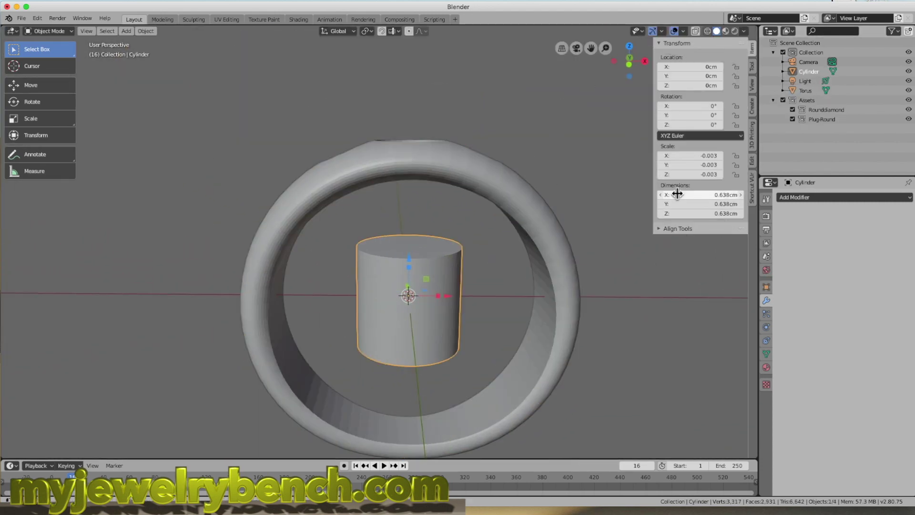
# Set the small cylinder's dimensions to 0.07 cm in X, 0.07 cm in Y and 1 cm in Z
pyautogui.write('1')
pyautogui.press('Tab')
pyautogui.write('.07')
pyautogui.press('Tab')
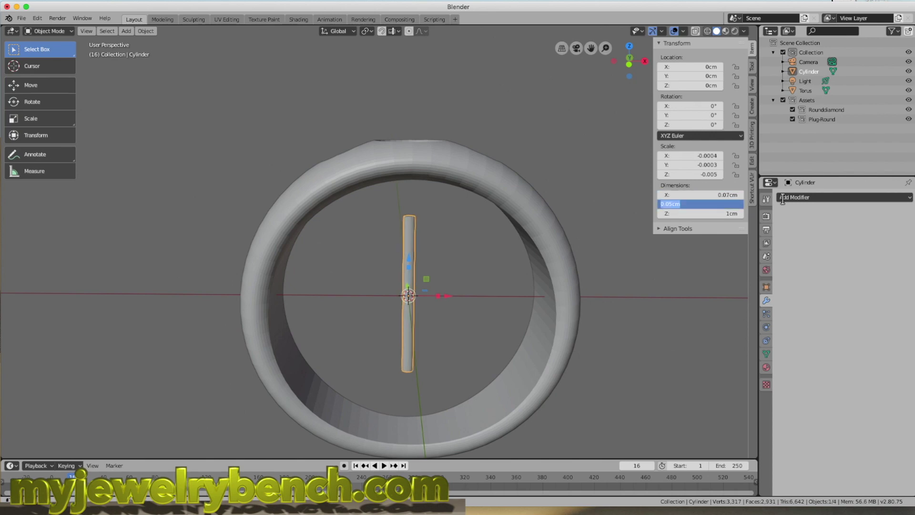
pyautogui.write('.07')
pyautogui.press('Return')
# Shorten the thin cylinder along Z to about 0.197 cm
pyautogui.press('s')
pyautogui.press('z')
pyautogui.click(436, 289)
# Measure straight across the ring in the front view and return to the Select Box tool
pyautogui.moveTo(481, 271); pyautogui.dragTo(493, 274, button='middle')
pyautogui.press('KP_7')
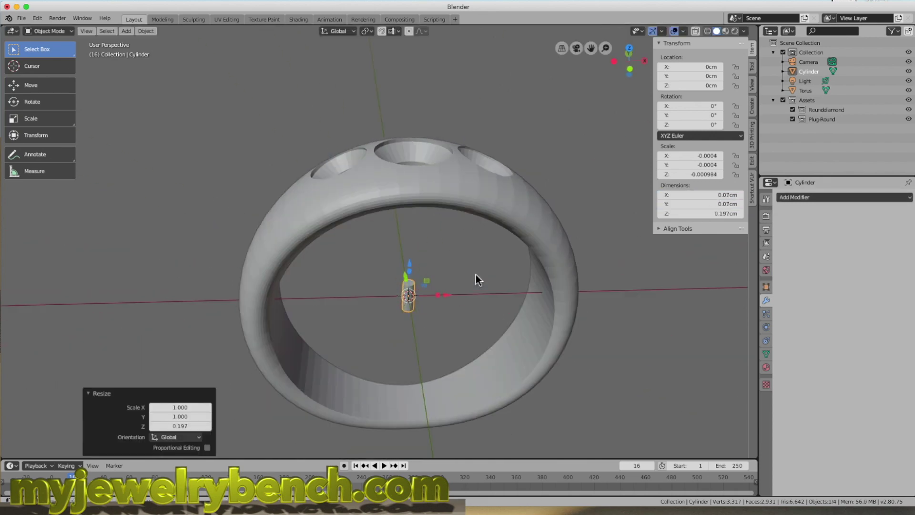
pyautogui.press('KP_1')
pyautogui.keyDown('shift'); pyautogui.moveTo(400, 243); pyautogui.dragTo(454, 293, button='middle'); pyautogui.keyUp('shift')
pyautogui.scroll(-1, 454, 294)
pyautogui.click(52, 171)
pyautogui.moveTo(314, 362); pyautogui.dragTo(625, 363)
pyautogui.click(37, 49)
# Configure snapping to the ring's surface with rotation aligned to it, and place the thin cylinder beside the left side seat
pyautogui.moveTo(314, 201)
pyautogui.mouseDown(button='middle')
pyautogui.moveTo(366, 250)
pyautogui.moveTo(439, 236)
pyautogui.moveTo(438, 262)
pyautogui.mouseUp(button='middle')
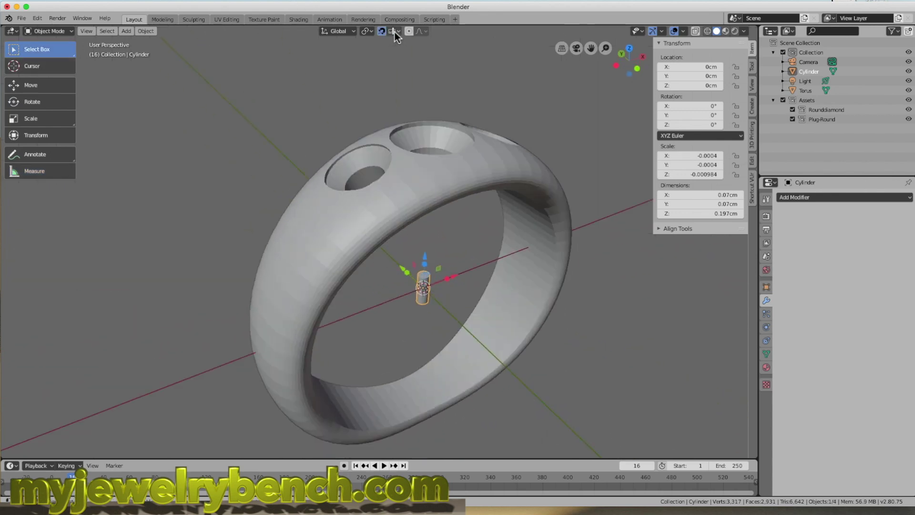
pyautogui.click(395, 32)
pyautogui.click(398, 88)
pyautogui.click(353, 133)
pyautogui.moveTo(423, 287); pyautogui.dragTo(334, 188)
pyautogui.hotkey('ctrl', 'z')
pyautogui.click(395, 31)
pyautogui.click(380, 117)
pyautogui.moveTo(423, 287); pyautogui.dragTo(319, 187)
# Shift the prong about -0.043 cm along Y in the top view to line it up with the side seat
pyautogui.press('KP_7')
pyautogui.scroll(8, 323, 201)
pyautogui.scroll(-6, 324, 205)
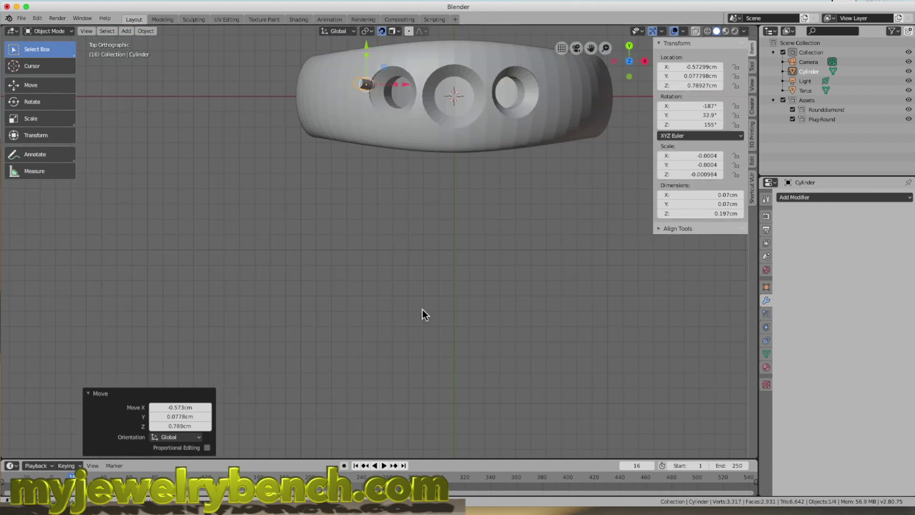
pyautogui.scroll(3, 423, 312)
pyautogui.moveTo(266, 260); pyautogui.dragTo(266, 276)
# Duplicate the prong three times, placing copies on both sides of the centre seat and outside the right side seat
pyautogui.hotkey('shift', 'd')
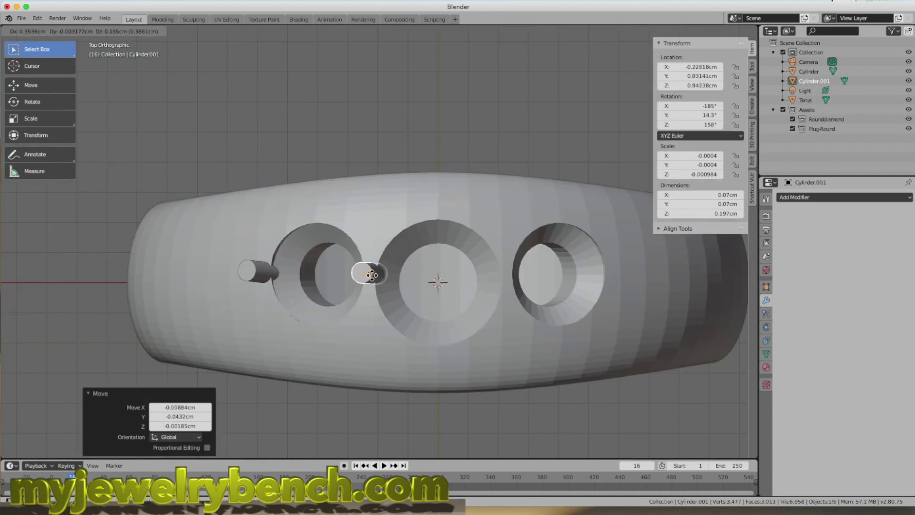
pyautogui.click(368, 276)
pyautogui.hotkey('shift', 'd')
pyautogui.click(522, 275)
pyautogui.hotkey('shift', 'd')
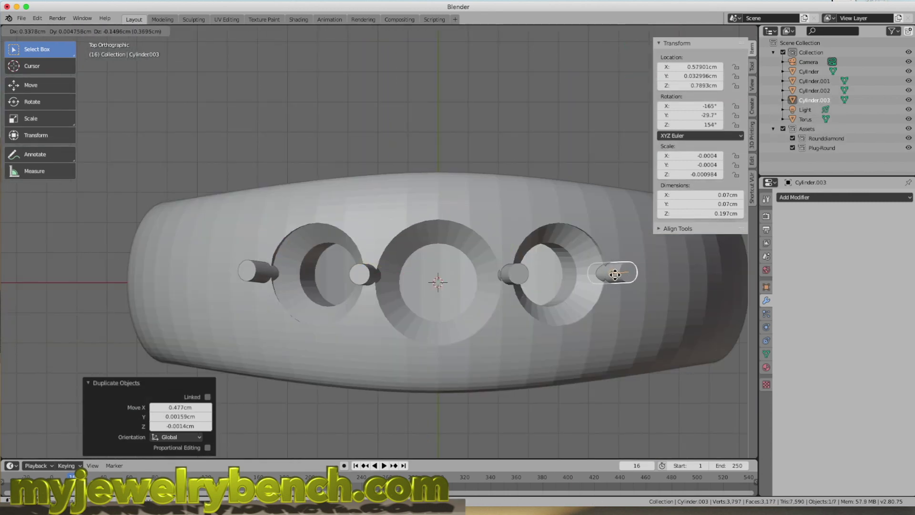
pyautogui.click(616, 274)
# Select all four prong cylinders and join them into one object
pyautogui.moveTo(376, 362); pyautogui.dragTo(386, 305, button='middle')
pyautogui.click(444, 233)
pyautogui.moveTo(483, 238); pyautogui.dragTo(481, 238)
pyautogui.press('KP_1')
pyautogui.click(363, 210)
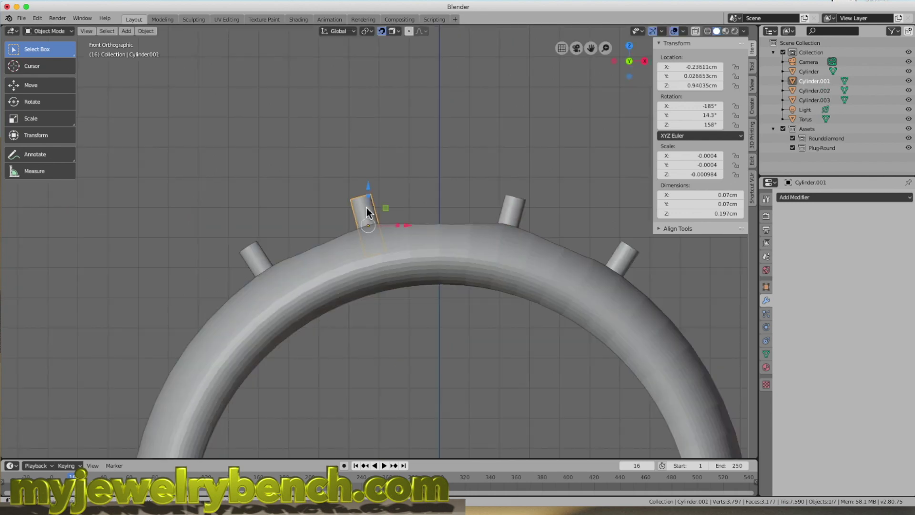
pyautogui.moveTo(364, 210); pyautogui.dragTo(380, 249, button='middle')
pyautogui.keyDown('shift'); pyautogui.click(276, 249); pyautogui.keyUp('shift')
pyautogui.keyDown('shift'); pyautogui.click(497, 210); pyautogui.keyUp('shift')
pyautogui.keyDown('shift'); pyautogui.click(574, 220); pyautogui.keyUp('shift')
pyautogui.hotkey('ctrl', 'j')
# Merge the joined prongs with the ring using a boolean operation
pyautogui.keyDown('shift'); pyautogui.click(301, 305); pyautogui.keyUp('shift')
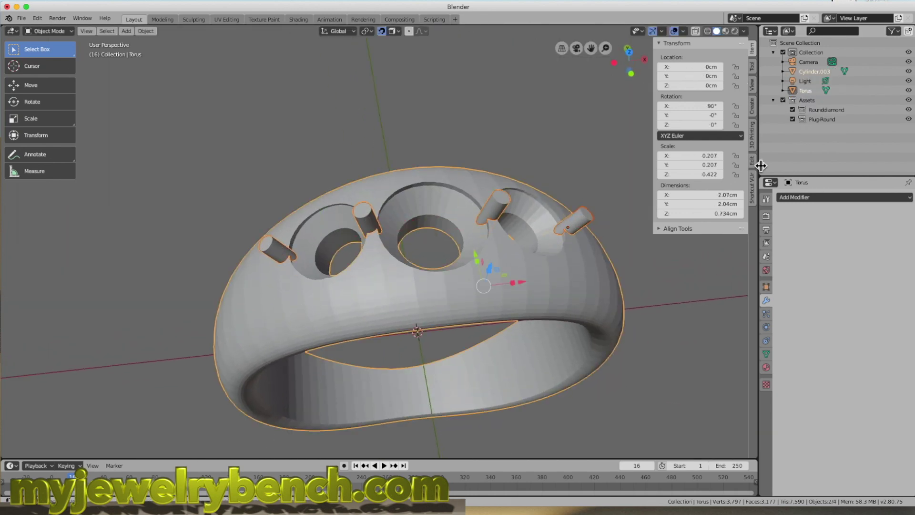
pyautogui.click(752, 160)
pyautogui.click(698, 99)
# Select the merged ring's entire mesh in Edit Mode and open the mesh commands
pyautogui.moveTo(343, 215); pyautogui.dragTo(481, 239, button='middle')
pyautogui.press('Tab')
pyautogui.press('a')
pyautogui.click(173, 31)
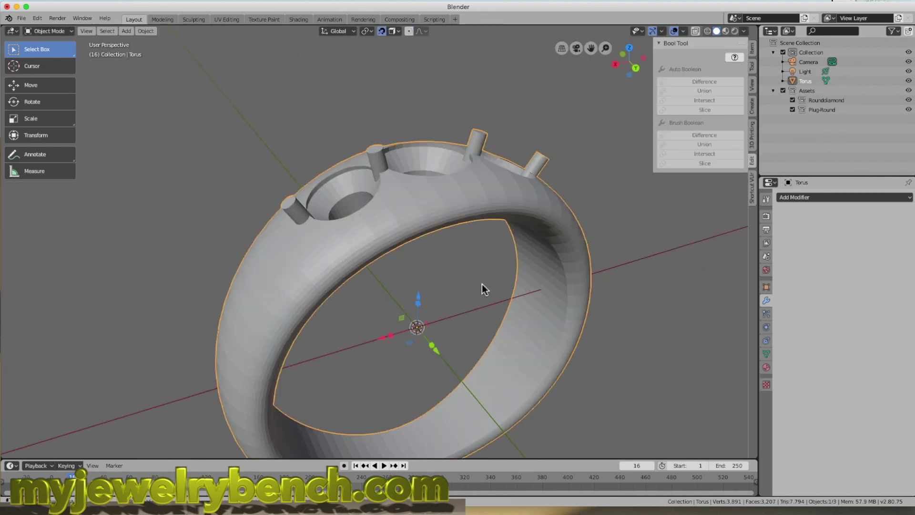
# Save the ring as a new Blender file named "3stone ring test"
pyautogui.moveTo(481, 284); pyautogui.dragTo(321, 284, button='middle')
pyautogui.click(22, 18)
pyautogui.click(44, 114)
pyautogui.doubleClick(179, 54)
pyautogui.write('3stone ring test')
pyautogui.press('Return')
pyautogui.press('Return')
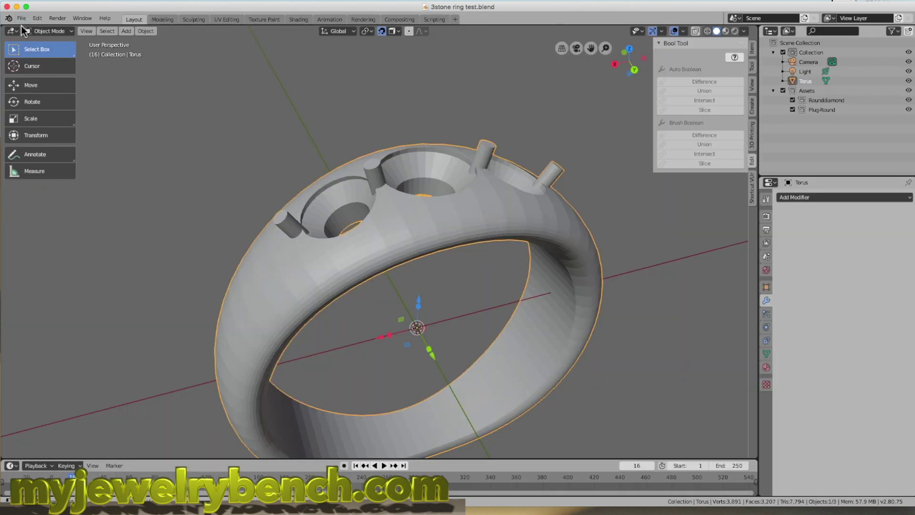
# Export the ring as "3stone ring test.stl" to the Desktop
pyautogui.click(21, 19)
pyautogui.moveTo(37, 155)
pyautogui.click(124, 185)
pyautogui.click(106, 344)
pyautogui.click(28, 71)
pyautogui.press('Return')
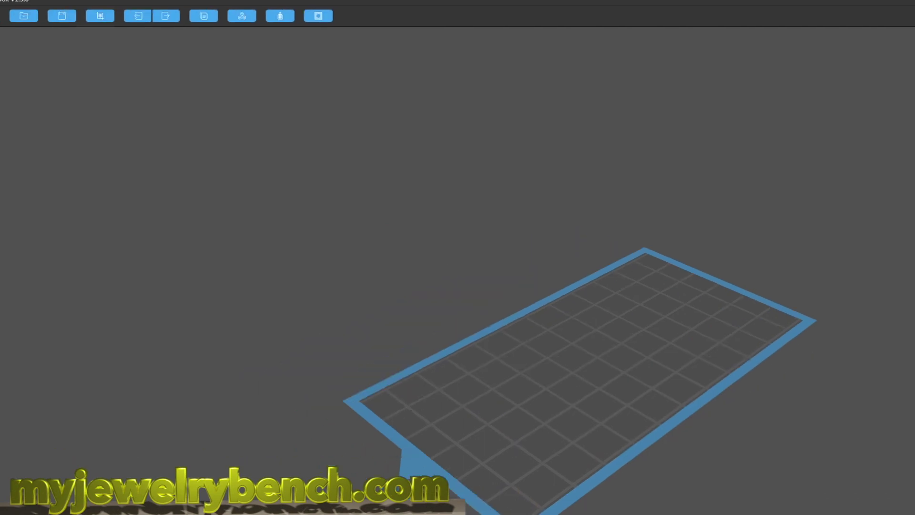
# Switch to ChiTuBox and load "3stone ring test.stl" from the Desktop onto the build plate
pyautogui.doubleClick(251, 49)
pyautogui.click(30, 62)
pyautogui.click(36, 115)
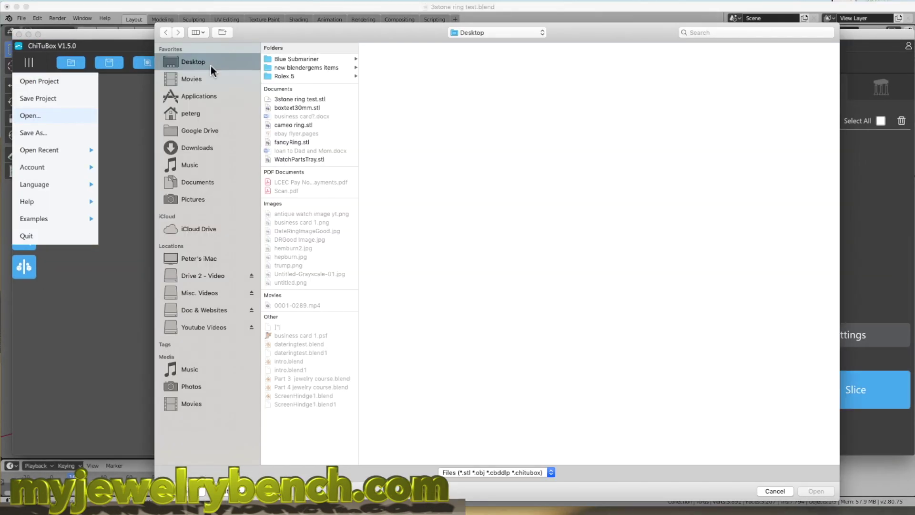
pyautogui.click(816, 491)
pyautogui.scroll(5, 522, 242)
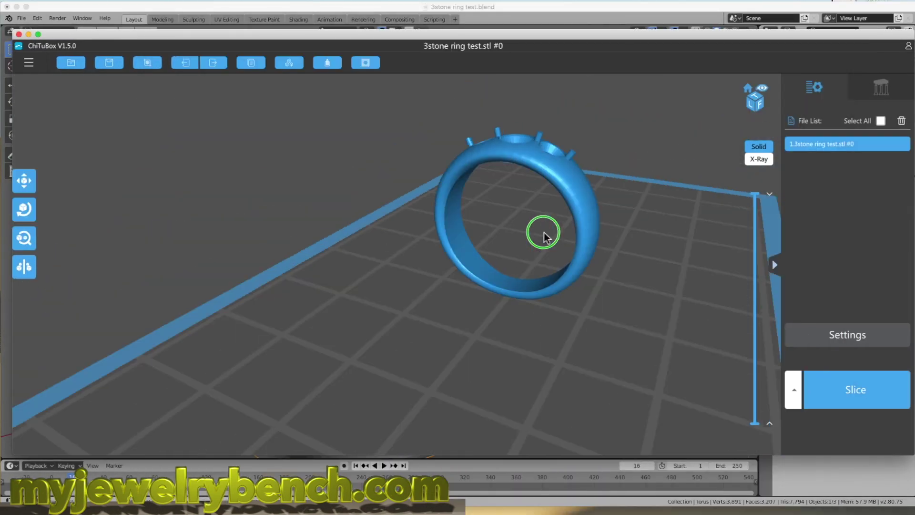
# Clone the ring on the build plate and tilt the copy about its X axis
pyautogui.click(255, 65)
pyautogui.scroll(-1, 473, 235)
pyautogui.click(24, 209)
pyautogui.click(59, 223)
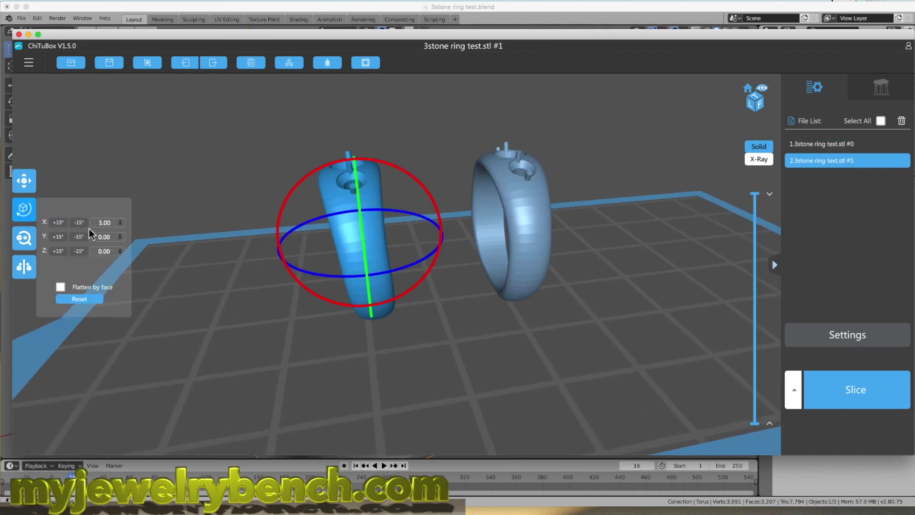
pyautogui.click(121, 222)
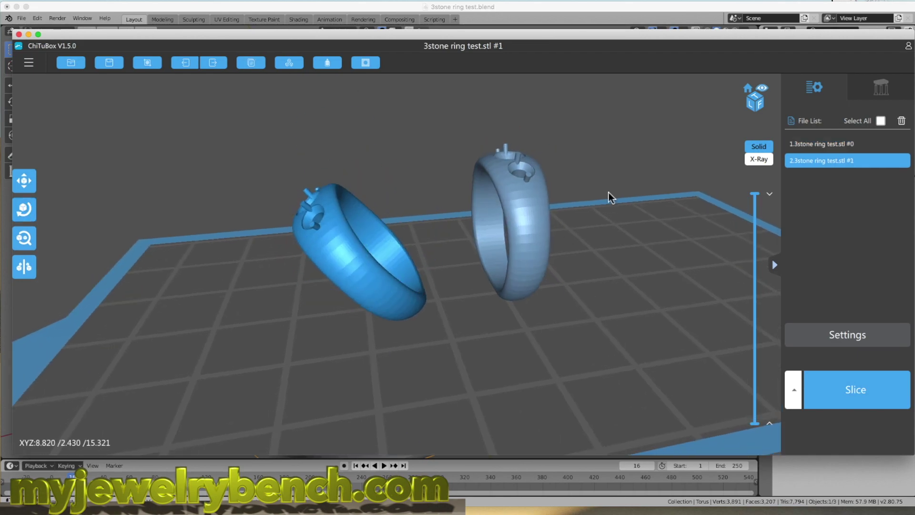
# Generate automatic heavy supports for both the tilted ring and the upright ring
pyautogui.click(881, 87)
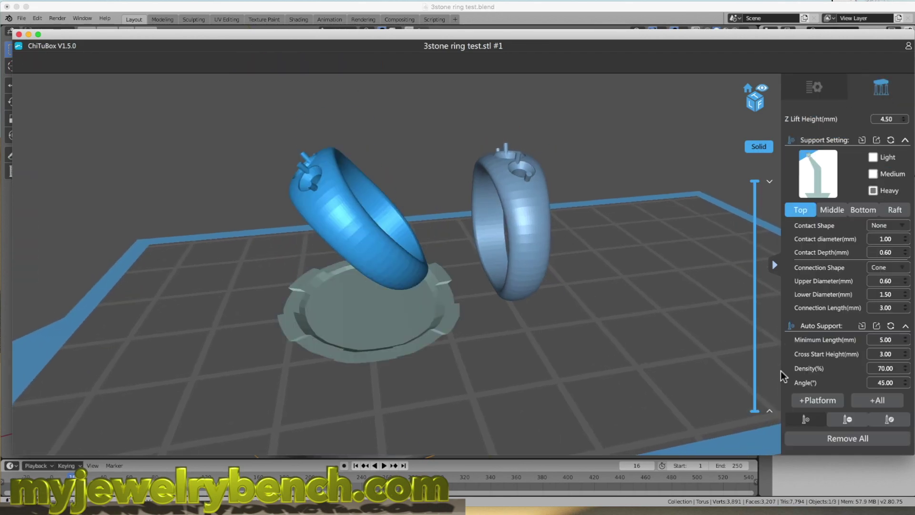
pyautogui.click(877, 400)
pyautogui.click(522, 229)
pyautogui.click(877, 400)
pyautogui.moveTo(570, 314); pyautogui.dragTo(541, 310, button='right')
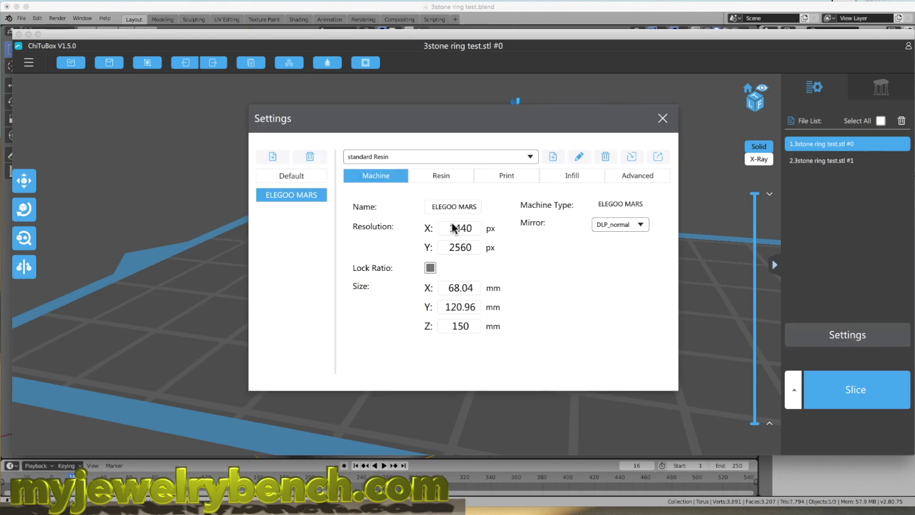
# Set the print profile to 12 s exposure, 50 s bottom exposure, 6 bottom layers and 0.4 mm layer height, and check the anti-aliasing options
pyautogui.click(507, 176)
pyautogui.doubleClick(464, 249)
pyautogui.write('12')
pyautogui.doubleClick(472, 272)
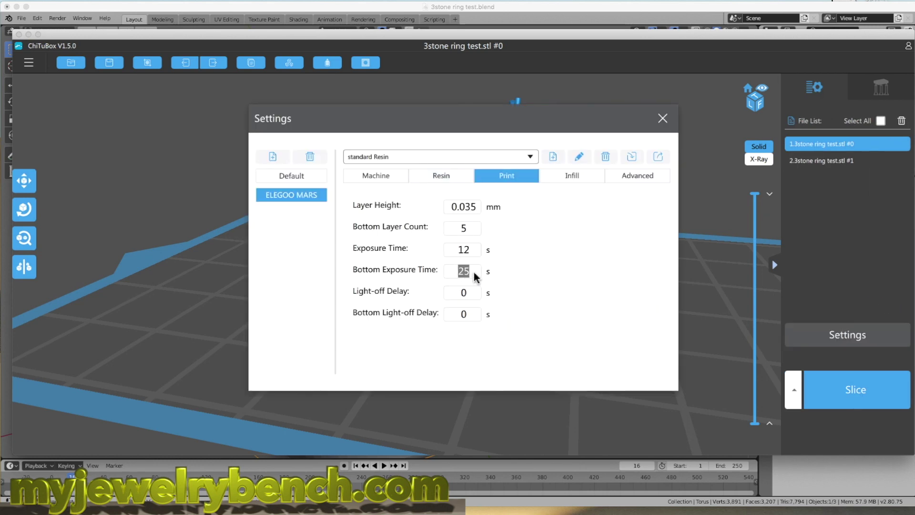
pyautogui.doubleClick(479, 207)
pyautogui.write('0.4')
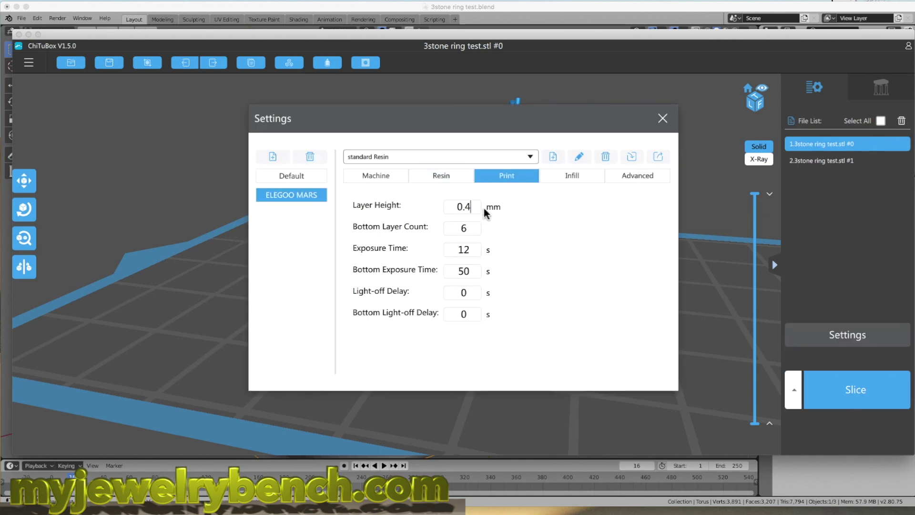
pyautogui.moveTo(480, 207); pyautogui.dragTo(443, 209)
pyautogui.click(571, 176)
pyautogui.click(638, 176)
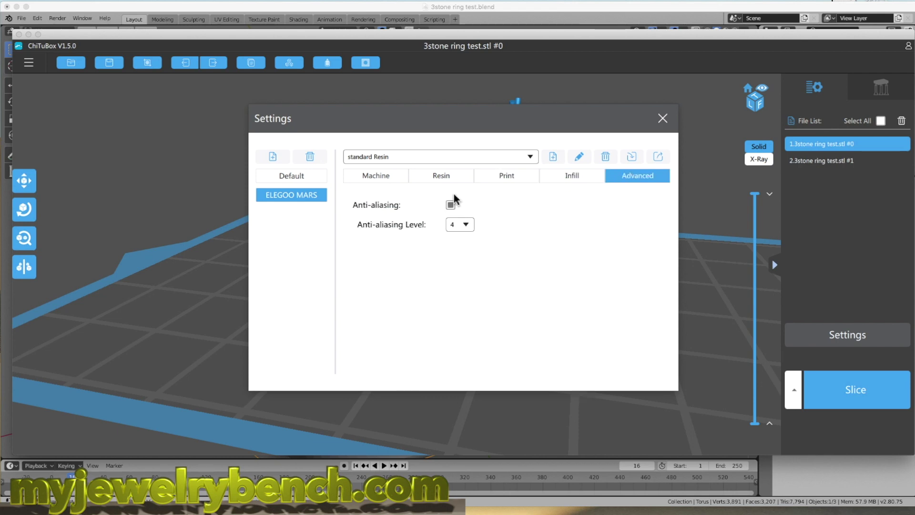
pyautogui.click(662, 118)
# Slice both rings and save the result as "3StoneTestRing.cbddlp" on the ELEGOOMARS drive
pyautogui.click(856, 390)
pyautogui.moveTo(758, 174); pyautogui.dragTo(760, 253)
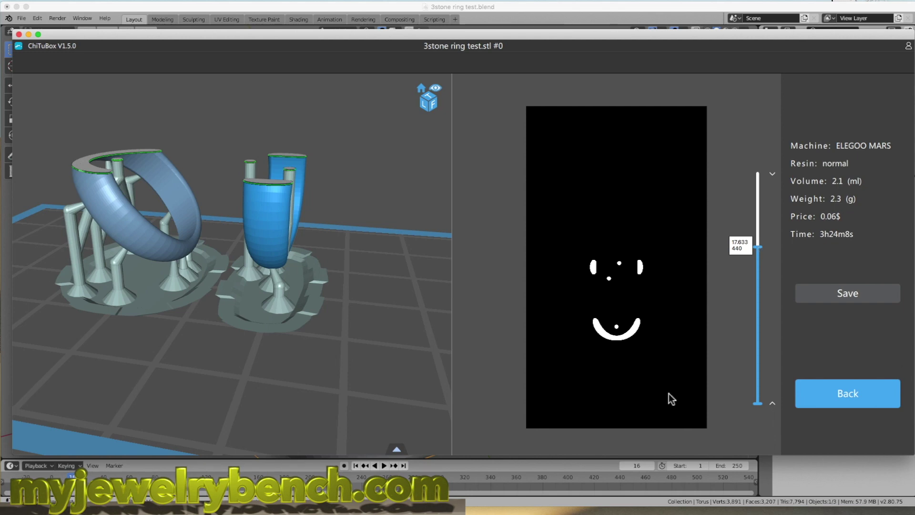
pyautogui.click(864, 293)
pyautogui.scroll(-5, 339, 238)
pyautogui.click(332, 269)
pyautogui.doubleClick(484, 110)
pyautogui.press('BackSpace')
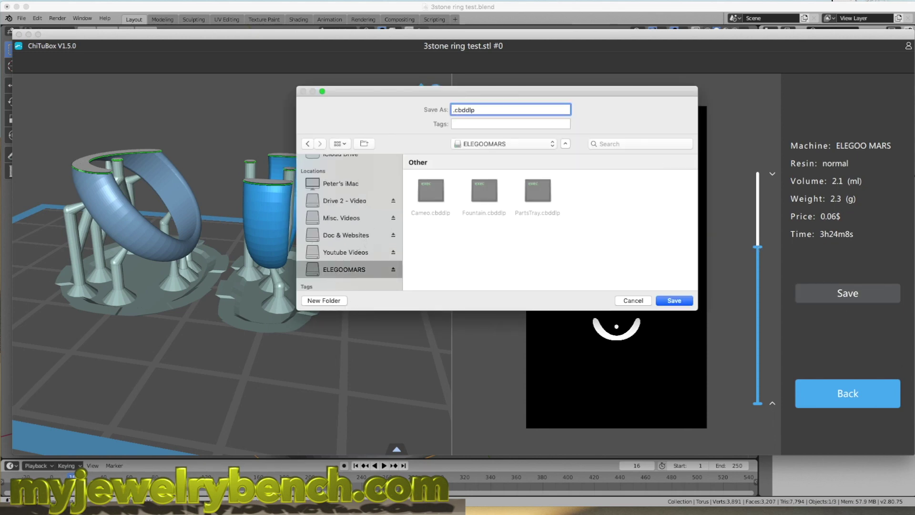
pyautogui.write('3StoneTestRing')
pyautogui.click(676, 301)
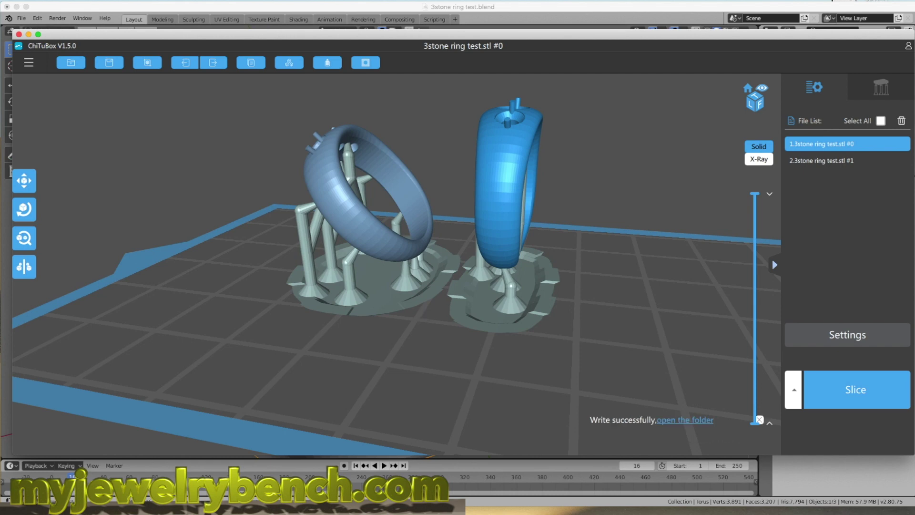
# Review the layer height and exposure settings of the standard Resin and ifun Castable Resin profiles
pyautogui.click(856, 389)
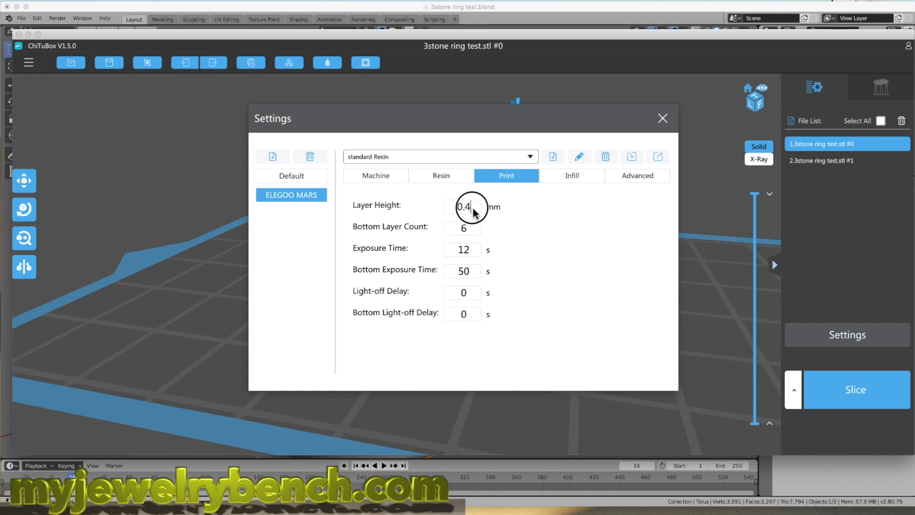
pyautogui.moveTo(475, 212); pyautogui.dragTo(443, 209)
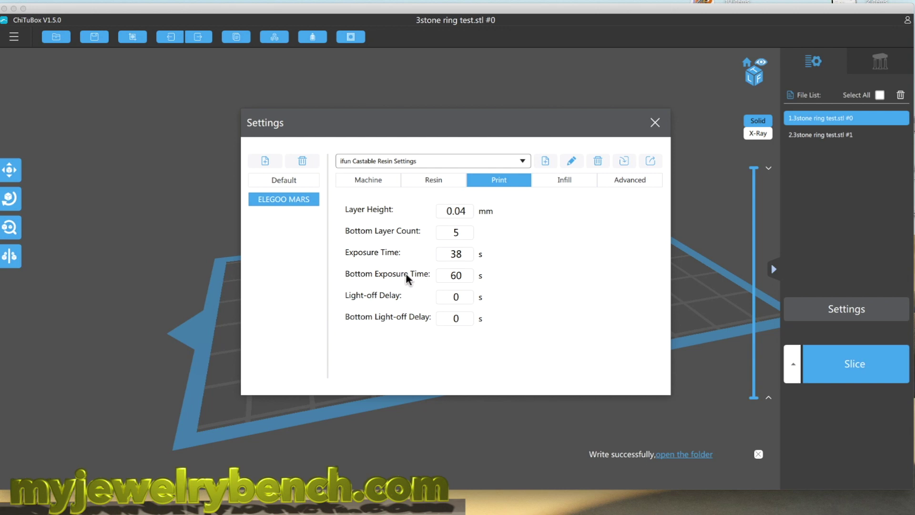
pyautogui.click(464, 278)
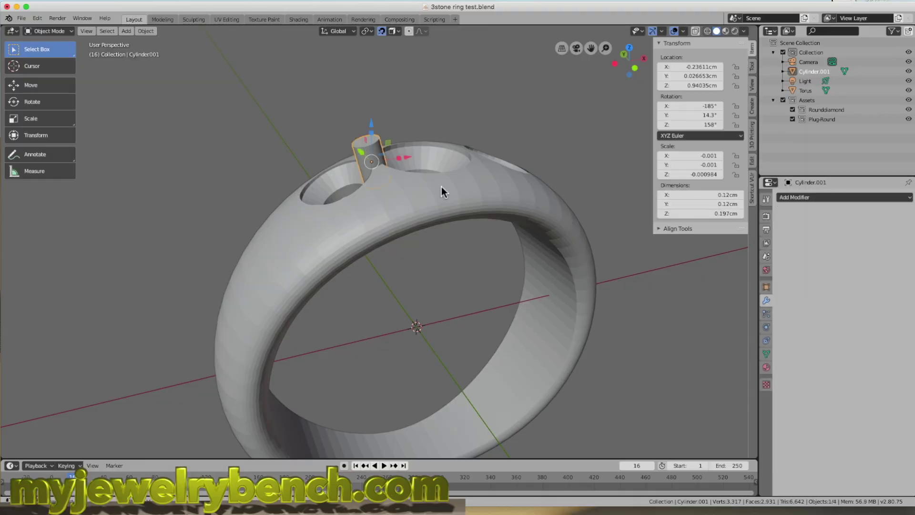
# Duplicate the prong cylinder and place the copy on the band at the outer edge of the adjacent side seat
pyautogui.hotkey('shift', 'd')
pyautogui.click(286, 188)
pyautogui.click(399, 31)
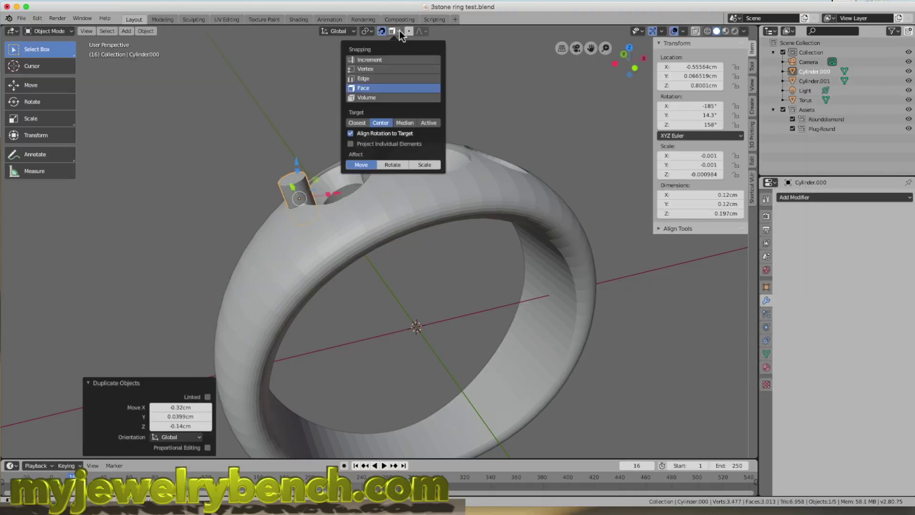
pyautogui.moveTo(299, 198)
pyautogui.mouseDown()
pyautogui.moveTo(289, 207)
pyautogui.moveTo(307, 195)
pyautogui.mouseUp()
# Duplicate the prong twice more, placing copies between the centre and opposite side seats and at that side seat's outer edge
pyautogui.hotkey('shift', 'd')
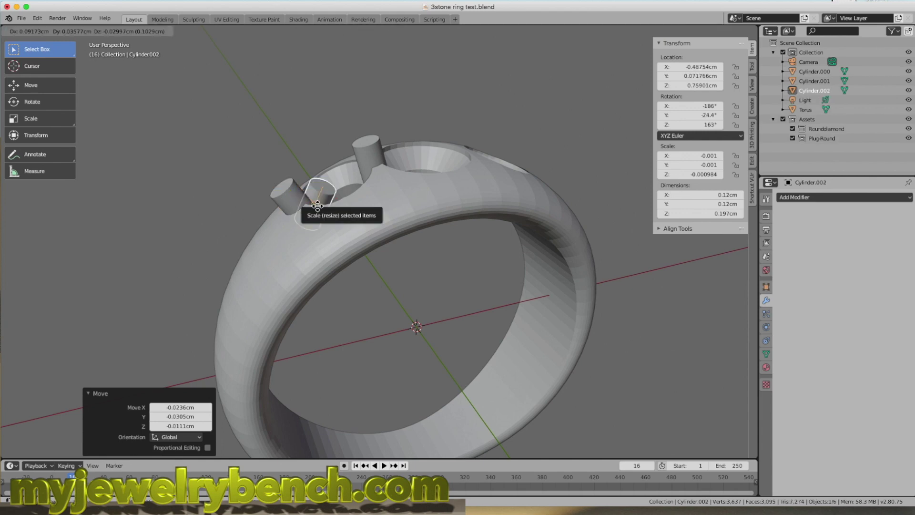
pyautogui.click(488, 152)
pyautogui.moveTo(539, 161); pyautogui.dragTo(465, 173, button='middle')
pyautogui.press('g')
pyautogui.click(477, 149)
pyautogui.hotkey('shift', 'd')
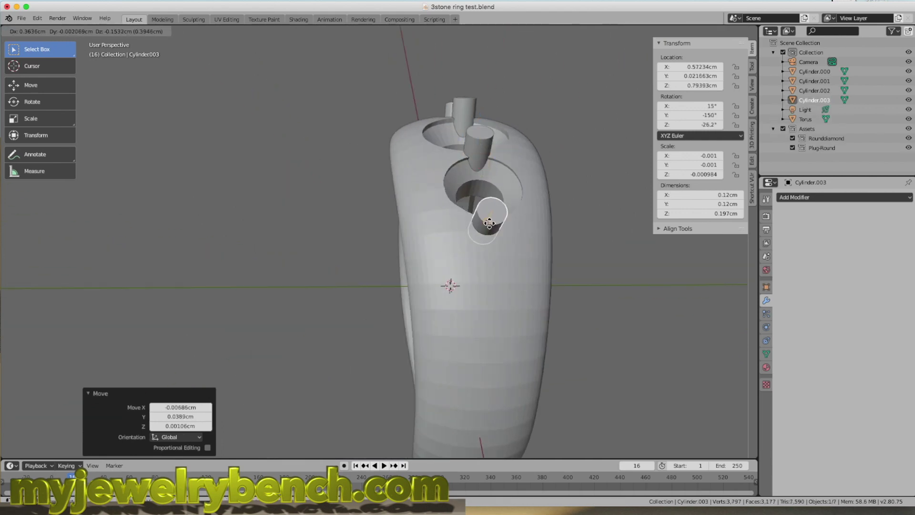
pyautogui.click(490, 221)
# Move the prong between the centre seat and the +X side seat 0.023 cm along X
pyautogui.press('KP_7')
pyautogui.scroll(-5, 491, 220)
pyautogui.moveTo(491, 221); pyautogui.dragTo(400, 238, button='middle')
pyautogui.click(414, 189)
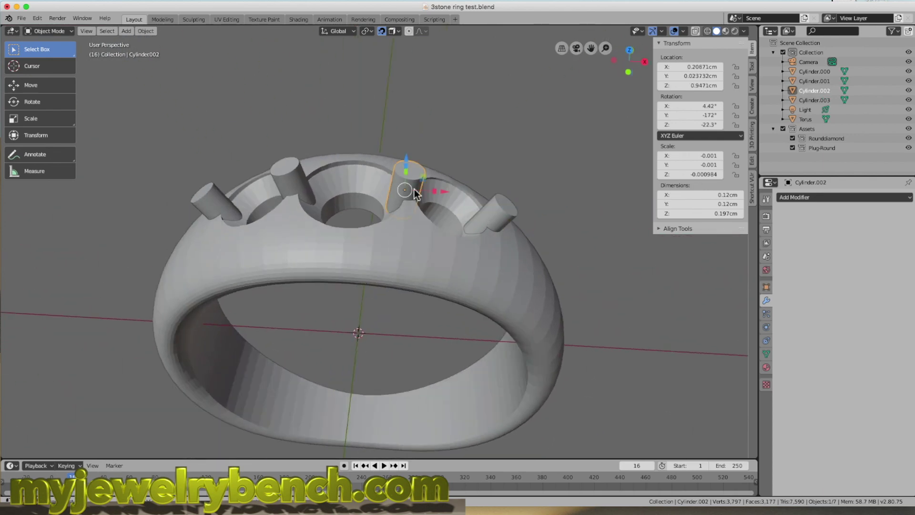
pyautogui.moveTo(440, 192); pyautogui.dragTo(445, 195)
pyautogui.click(403, 194)
pyautogui.moveTo(403, 195); pyautogui.dragTo(230, 172, button='middle')
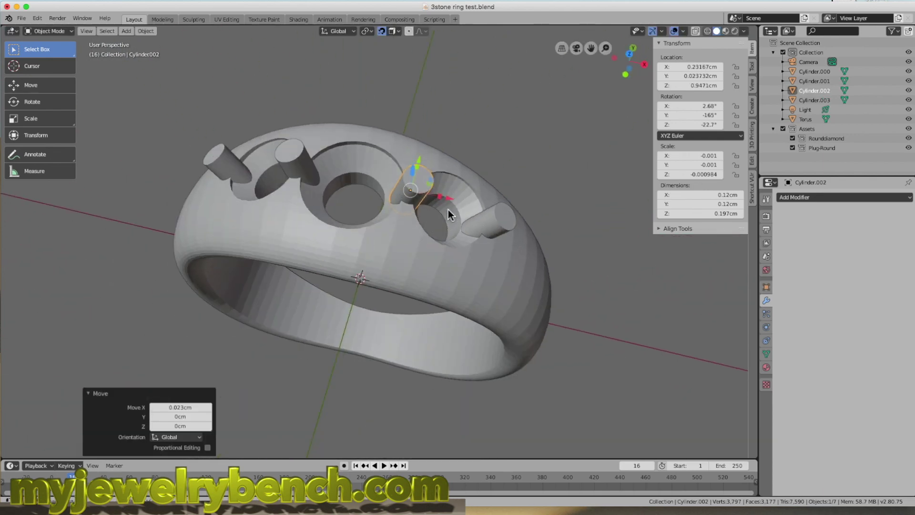
# Join the four prongs into one object and merge them with the ring using a Bool Tool union
pyautogui.keyDown('shift'); pyautogui.click(229, 171); pyautogui.keyUp('shift')
pyautogui.keyDown('shift'); pyautogui.click(292, 156); pyautogui.keyUp('shift')
pyautogui.keyDown('shift'); pyautogui.click(493, 224); pyautogui.keyUp('shift')
pyautogui.hotkey('ctrl', 'j')
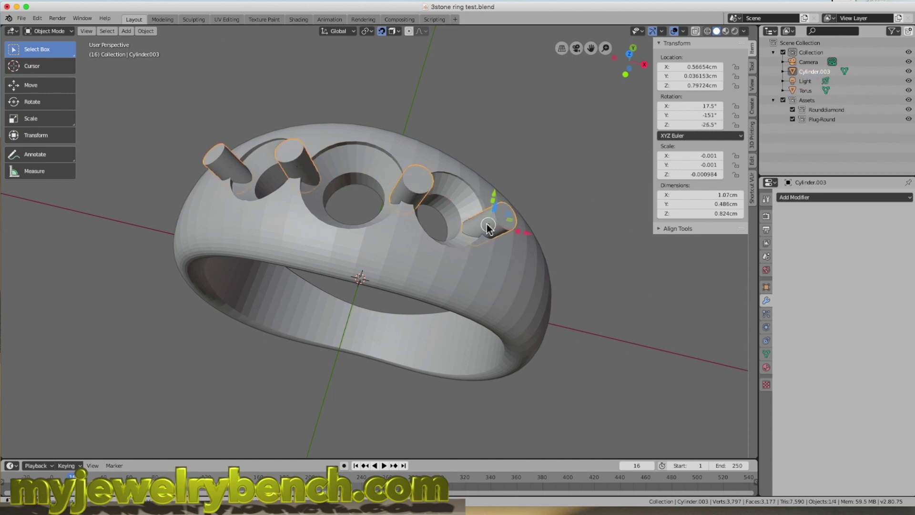
pyautogui.keyDown('shift'); pyautogui.click(398, 244); pyautogui.keyUp('shift')
pyautogui.click(752, 160)
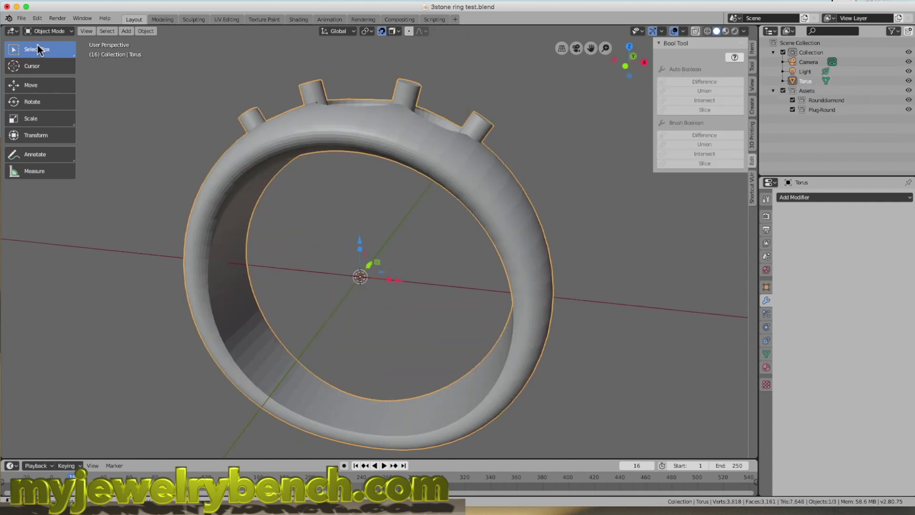
# Export the merged ring as STL, overwriting "3stone ring test.stl" on the Desktop
pyautogui.click(21, 18)
pyautogui.moveTo(35, 157)
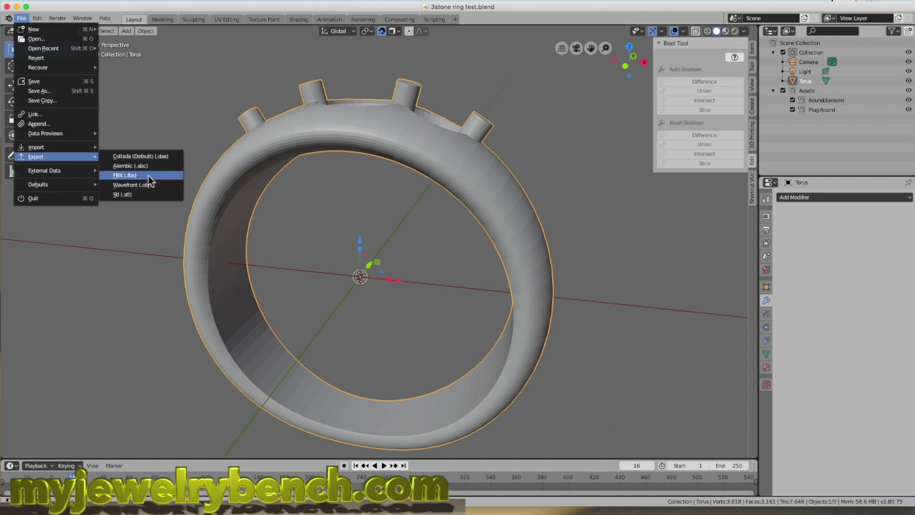
pyautogui.click(180, 175)
pyautogui.click(527, 96)
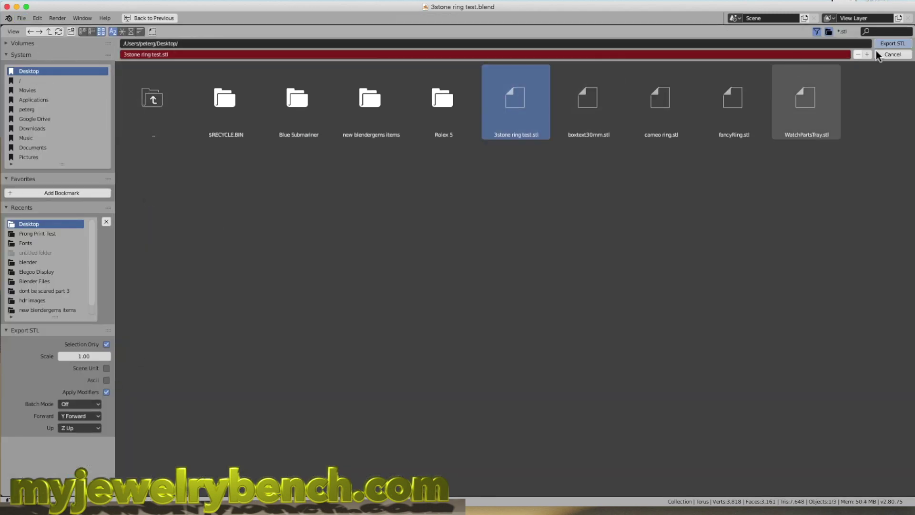
pyautogui.click(892, 44)
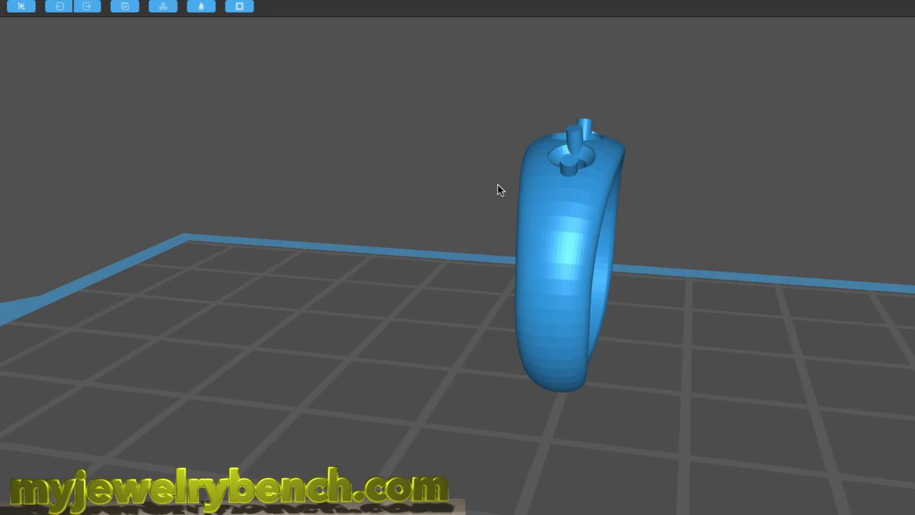
# Clone the updated ring on the build plate and tilt the copy
pyautogui.click(167, 10)
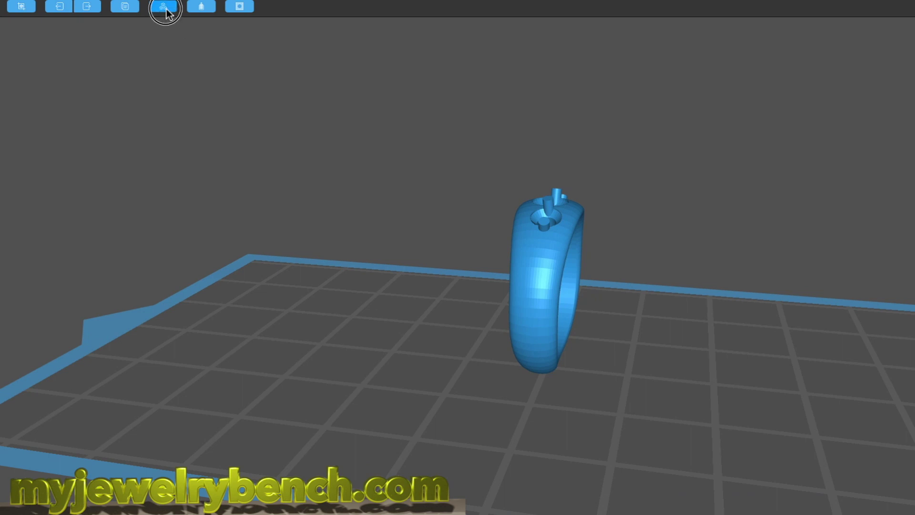
pyautogui.click(126, 8)
pyautogui.click(2, 215)
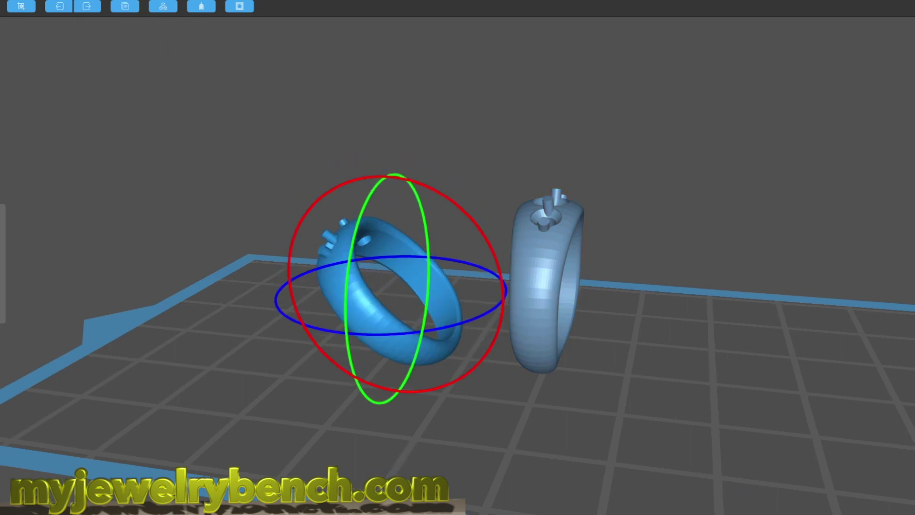
pyautogui.moveTo(285, 332); pyautogui.dragTo(323, 344, button='right')
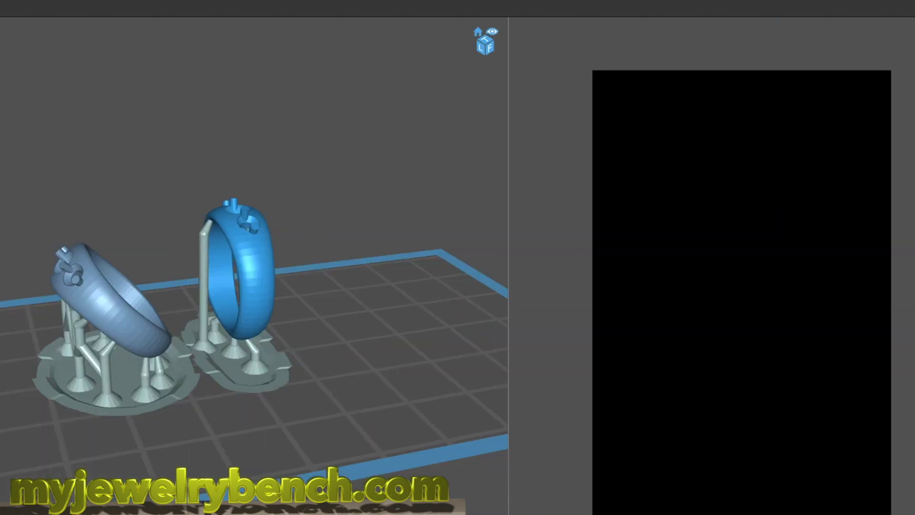
# Save the sliced rings to the ELEGOOMARS drive, overwriting "3StoneTestRing.cbddlp"
pyautogui.scroll(-3, 347, 225)
pyautogui.click(339, 268)
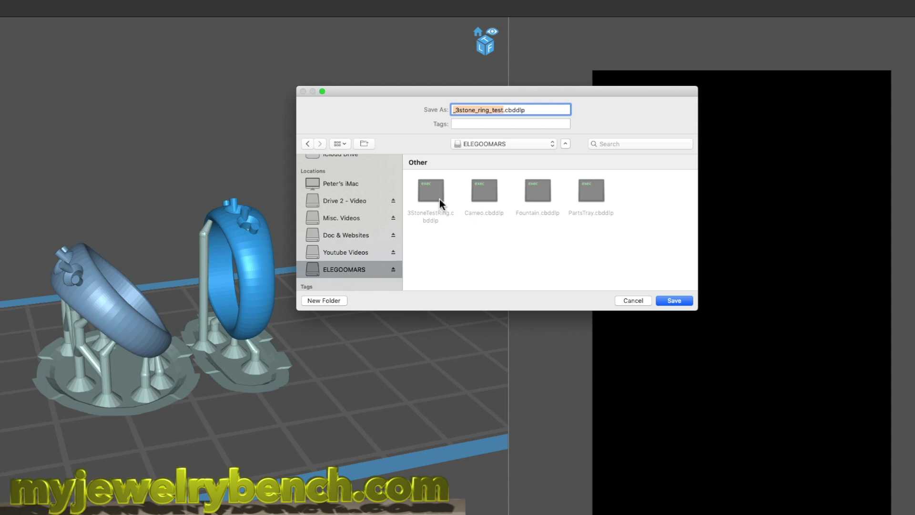
pyautogui.click(439, 201)
pyautogui.click(673, 301)
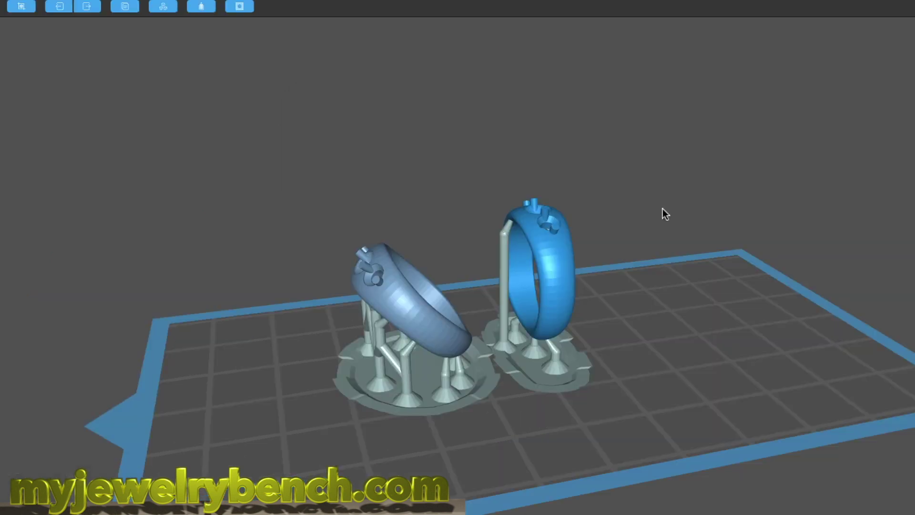